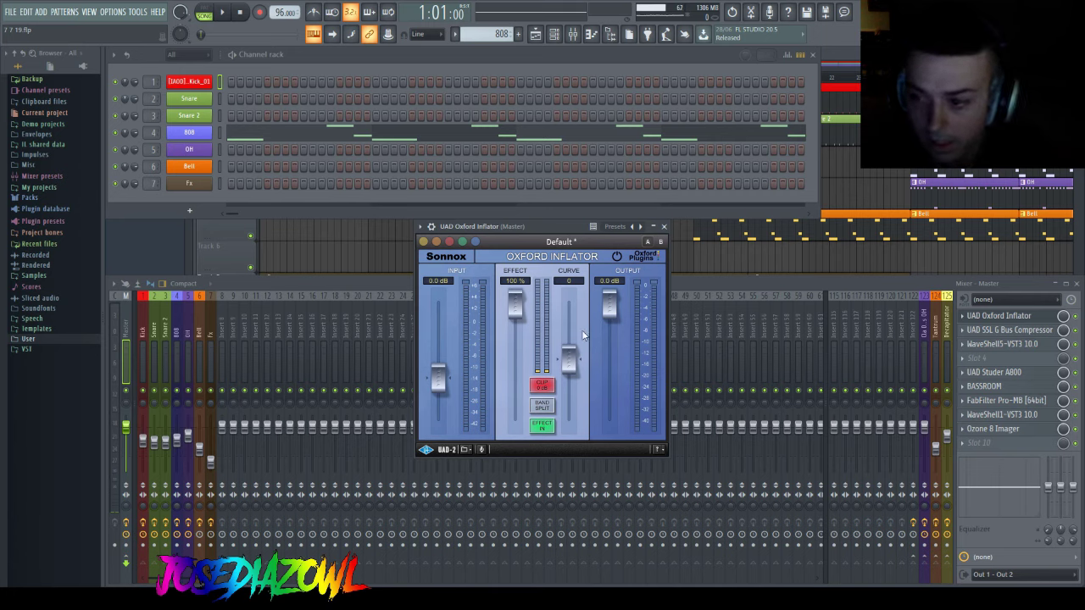
# - Toggle the Oxford Inflator's Effect In switch on and off several times, leaving the effect switched out
pyautogui.moveTo(549, 228); pyautogui.dragTo(545, 229)
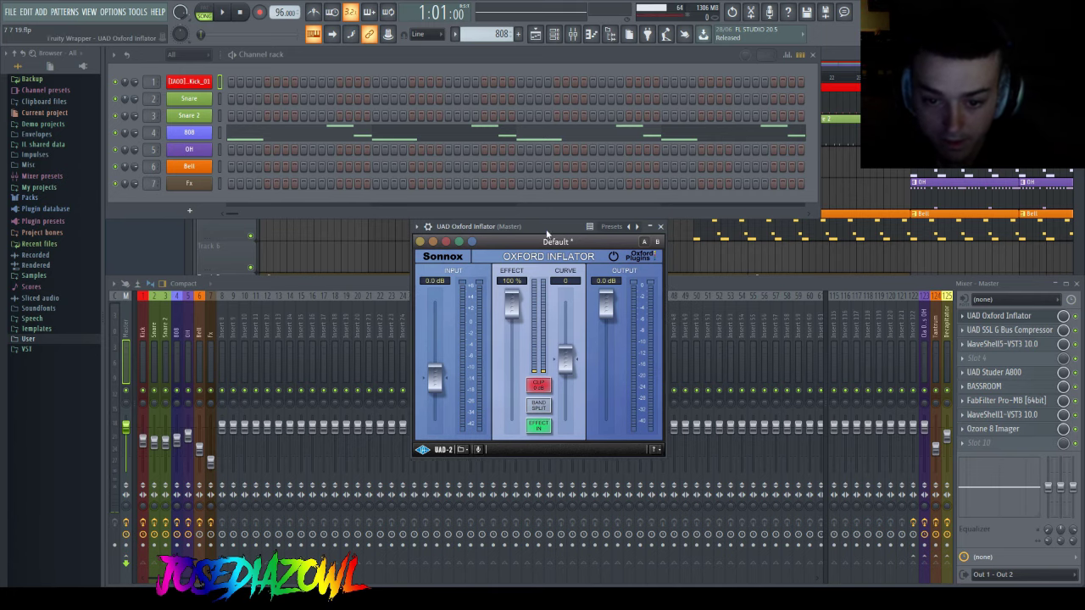
pyautogui.click(544, 432)
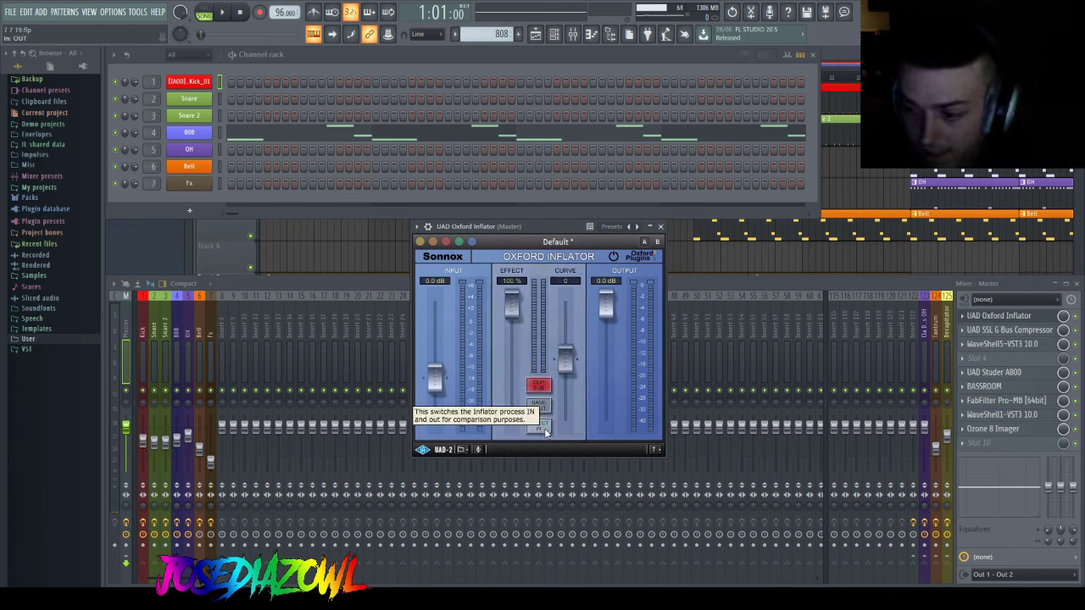
pyautogui.click(544, 432)
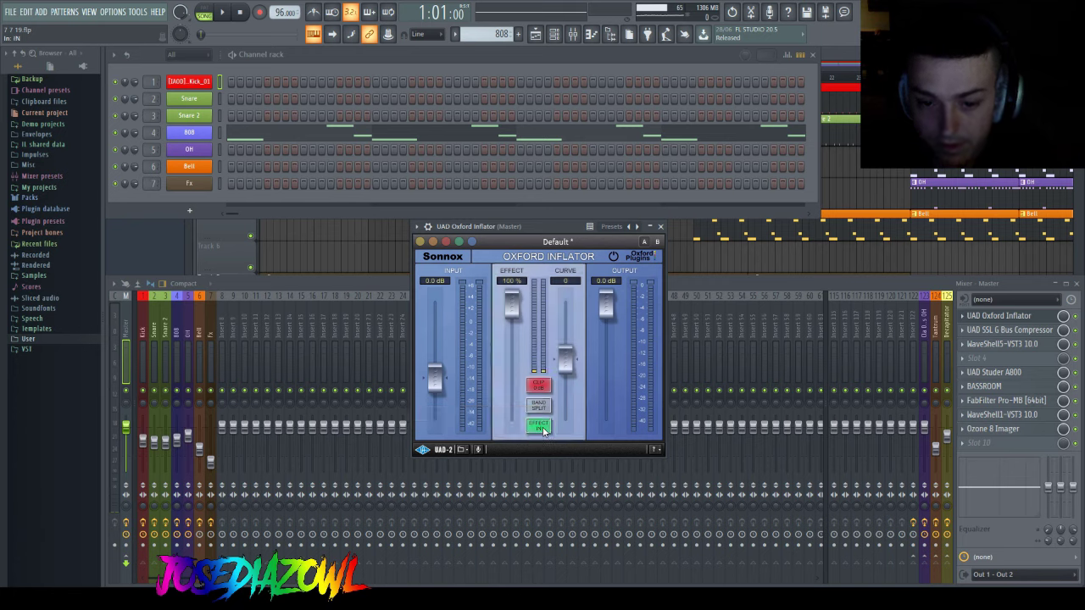
pyautogui.click(544, 432)
pyautogui.click(543, 431)
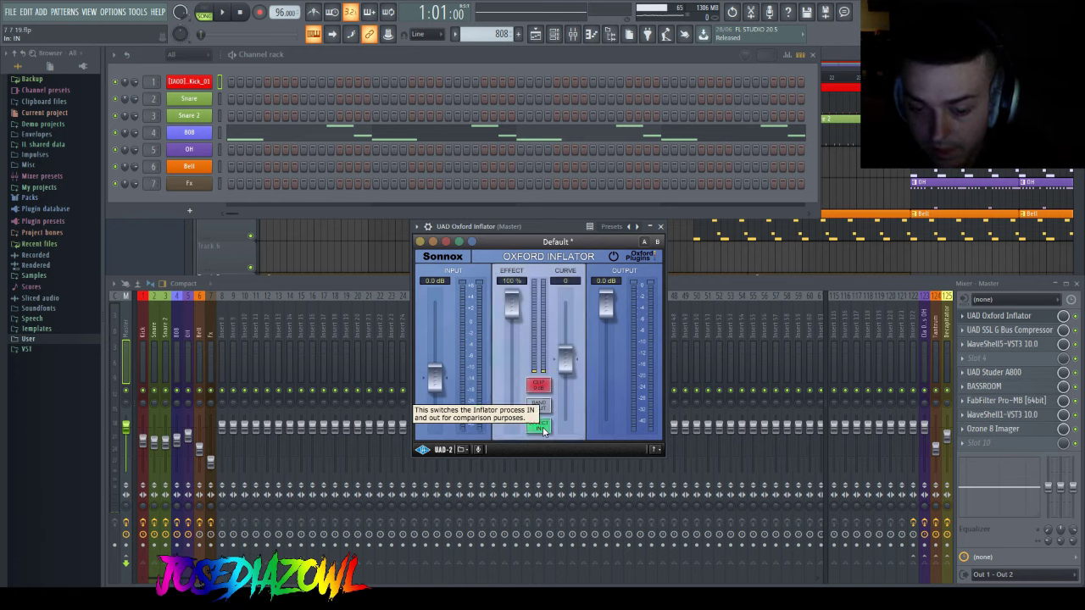
pyautogui.click(543, 431)
pyautogui.click(541, 427)
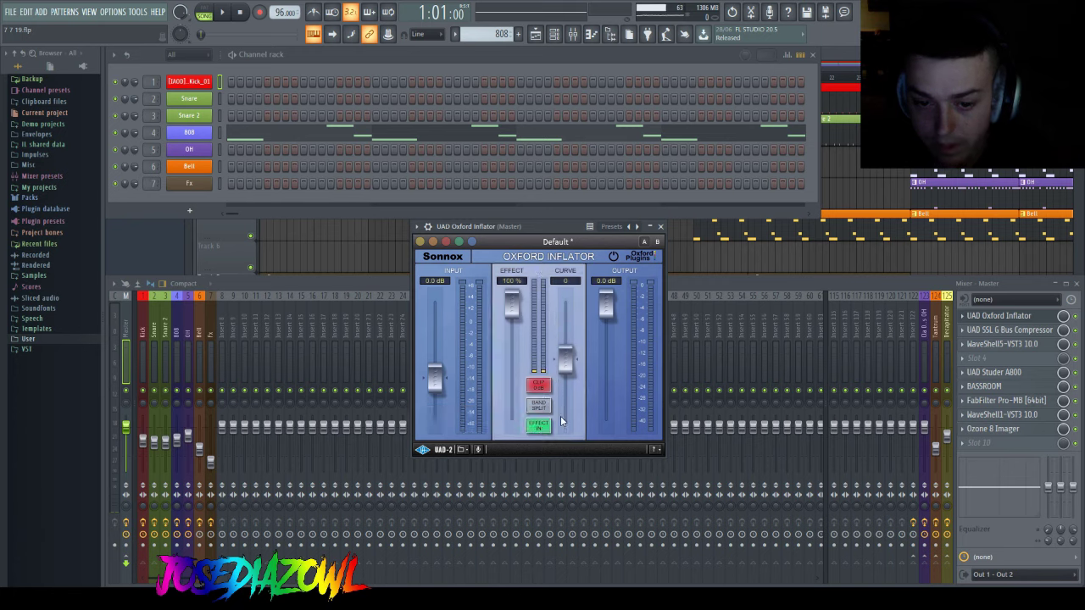
pyautogui.click(538, 427)
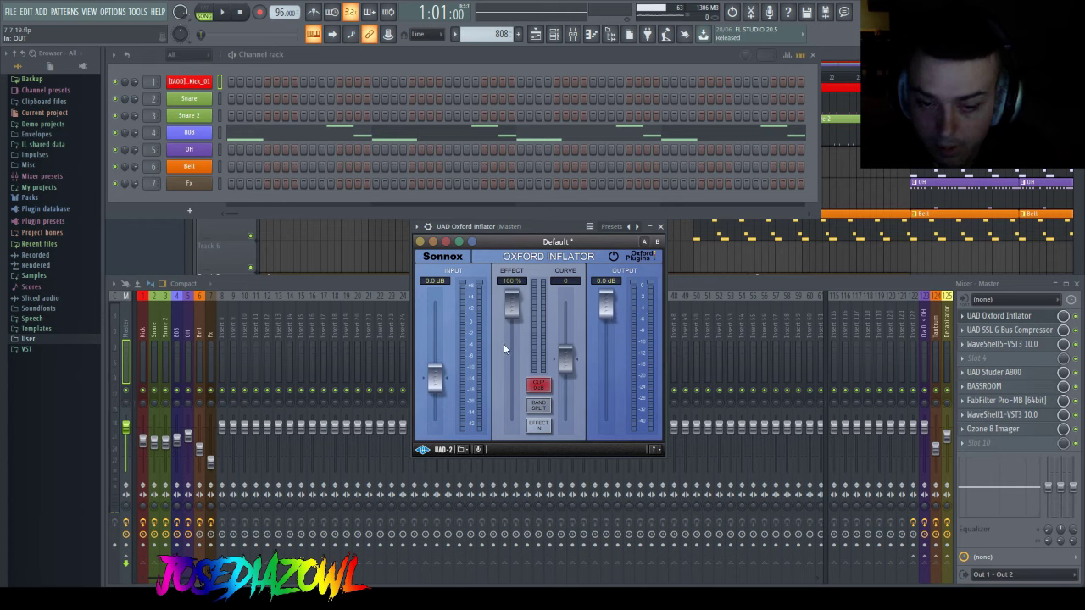
# - Try lower amounts on the Inflator's Effect fader, including 55.2 %, keep the Curve at 0, and return Effect to 100 %
pyautogui.moveTo(512, 309); pyautogui.dragTo(518, 383)
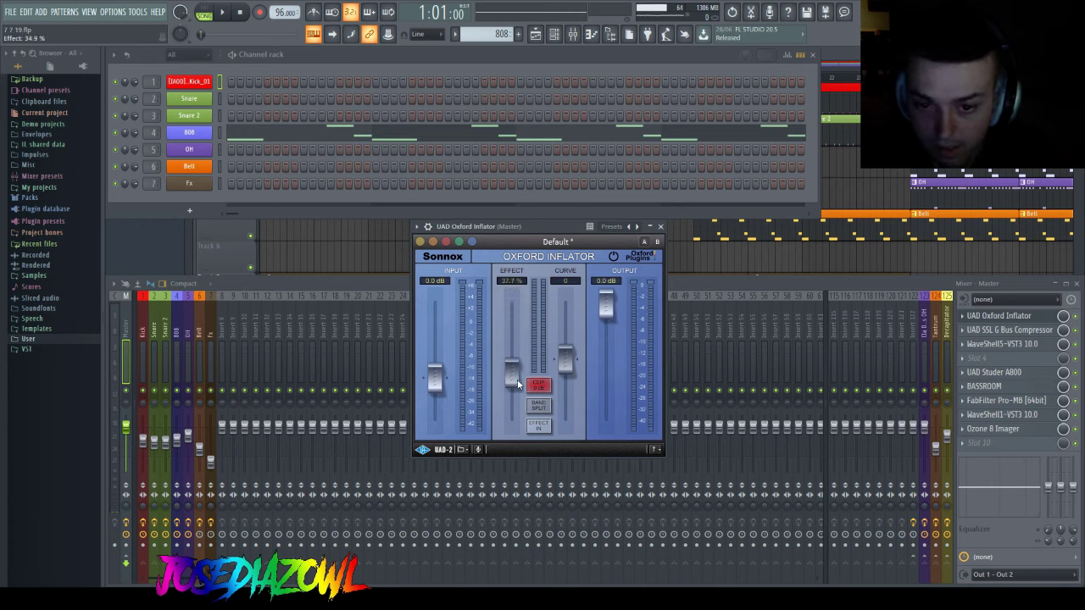
pyautogui.moveTo(518, 439); pyautogui.dragTo(537, 108)
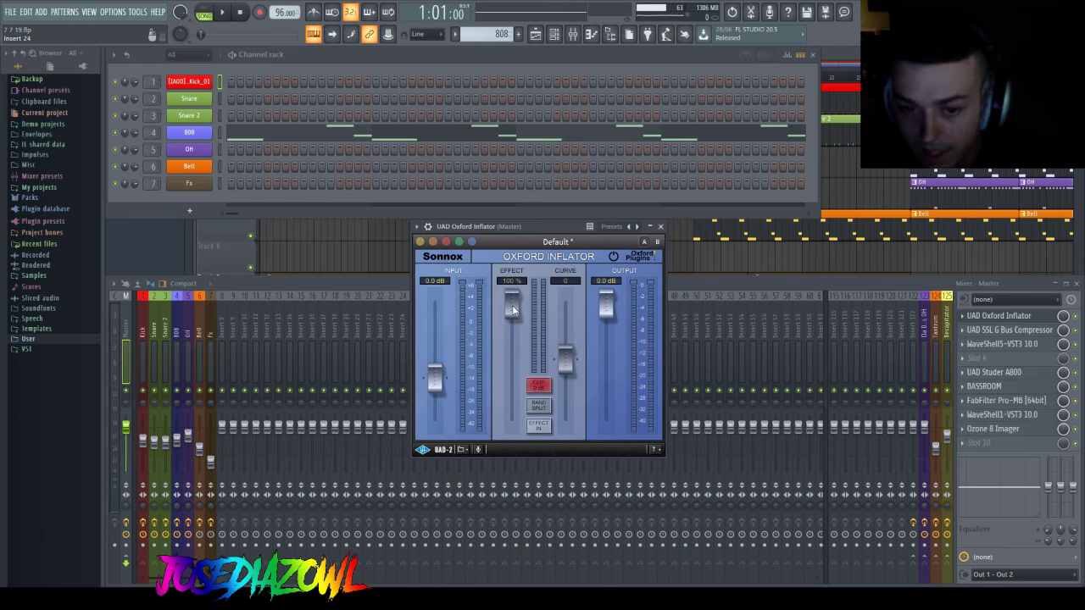
pyautogui.moveTo(512, 310); pyautogui.dragTo(510, 365)
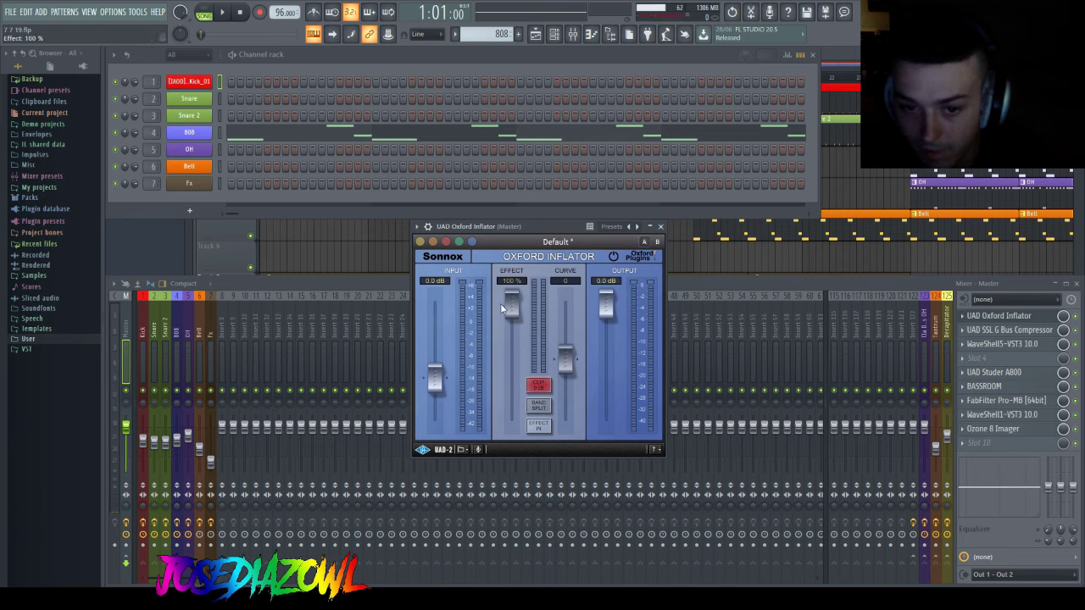
pyautogui.moveTo(507, 295); pyautogui.dragTo(506, 356)
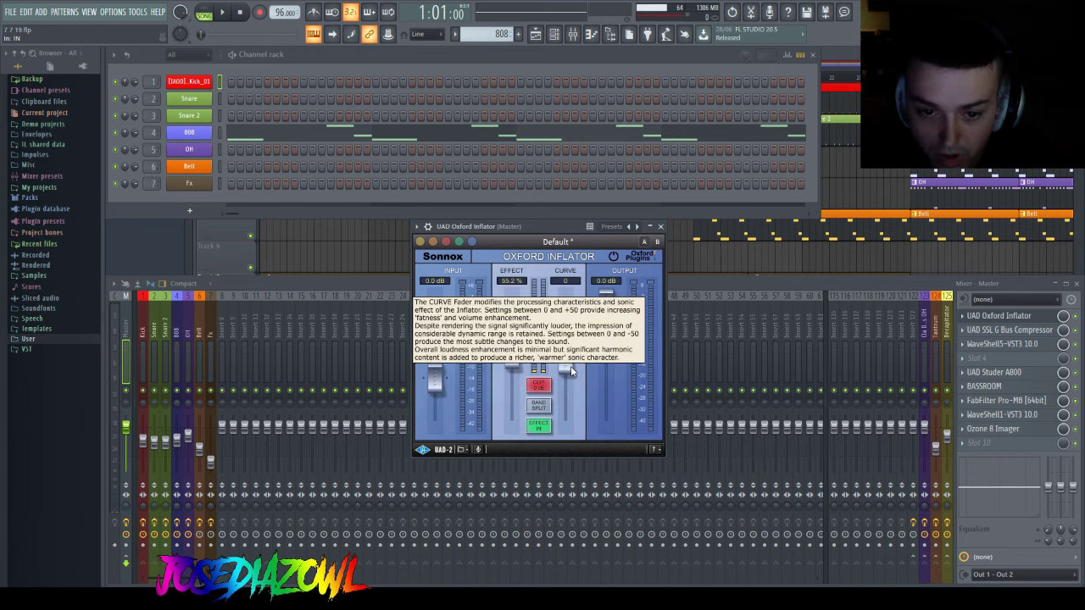
pyautogui.moveTo(570, 366)
pyautogui.mouseDown()
pyautogui.moveTo(569, 298)
pyautogui.moveTo(565, 359)
pyautogui.mouseUp()
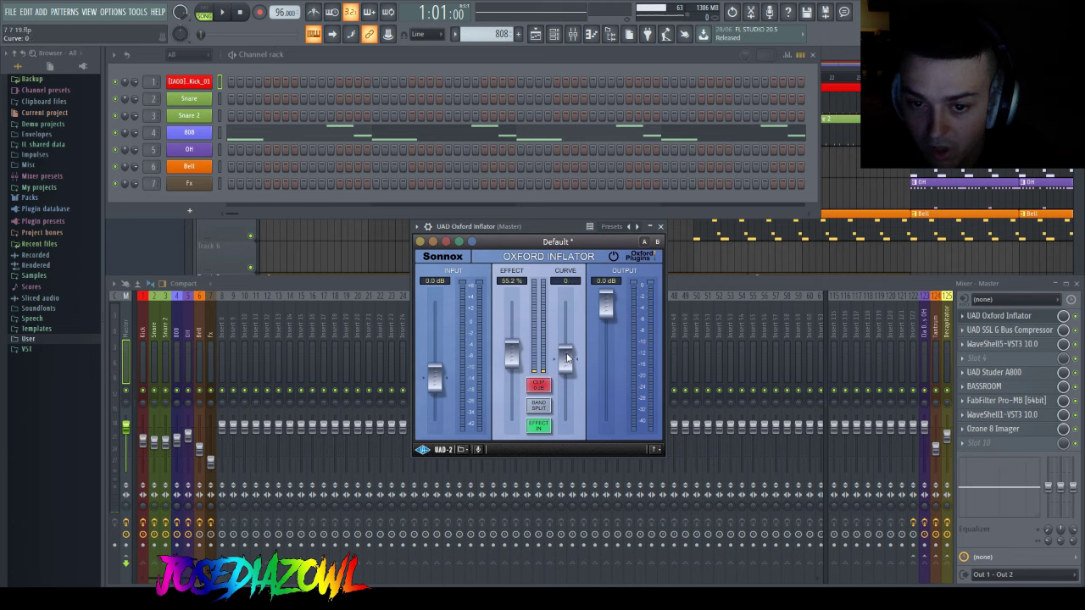
pyautogui.moveTo(512, 356); pyautogui.dragTo(511, 289)
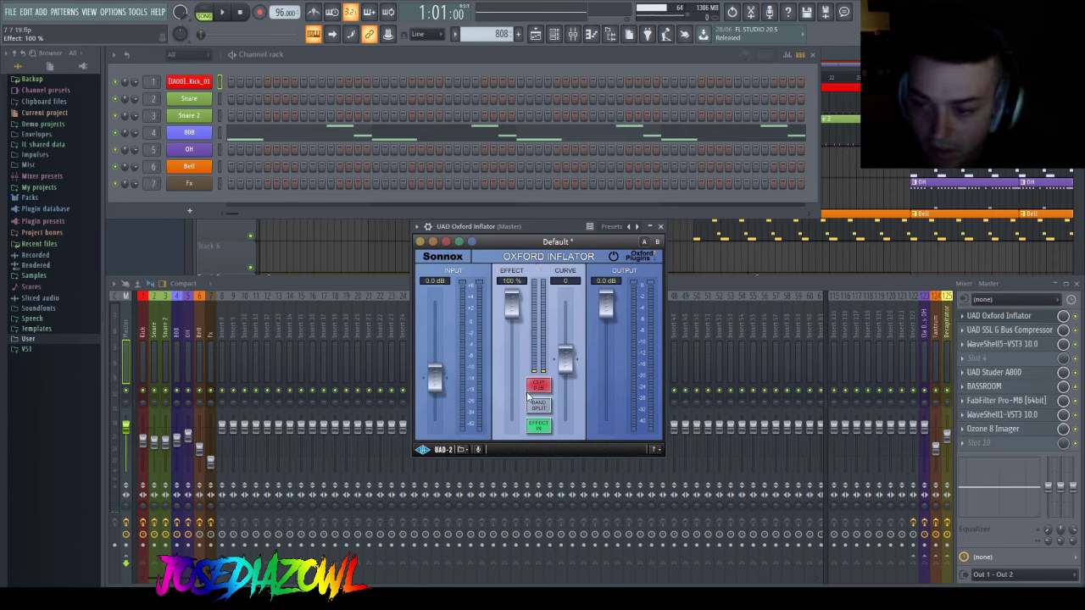
# - Switch the Inflator effect out, reveal the playlist behind the channel rack and start song playback
pyautogui.click(539, 425)
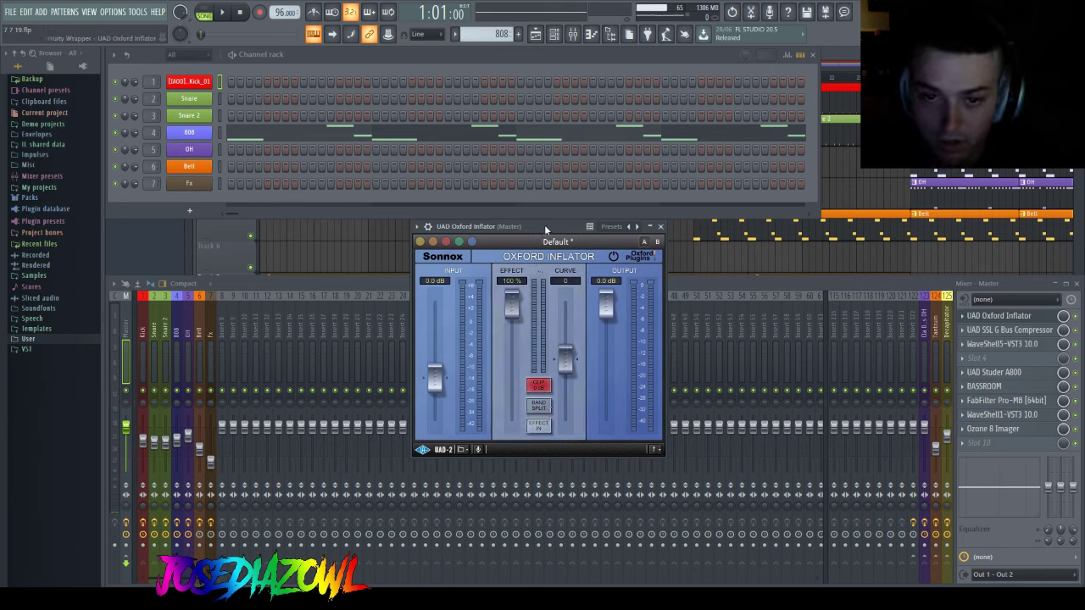
pyautogui.click(553, 34)
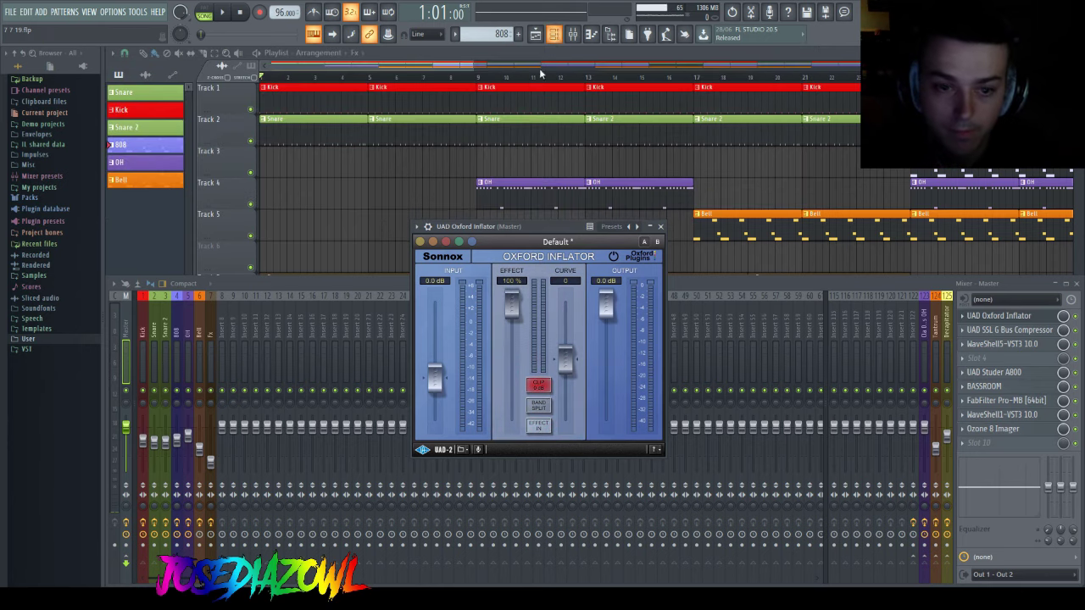
pyautogui.press('space')
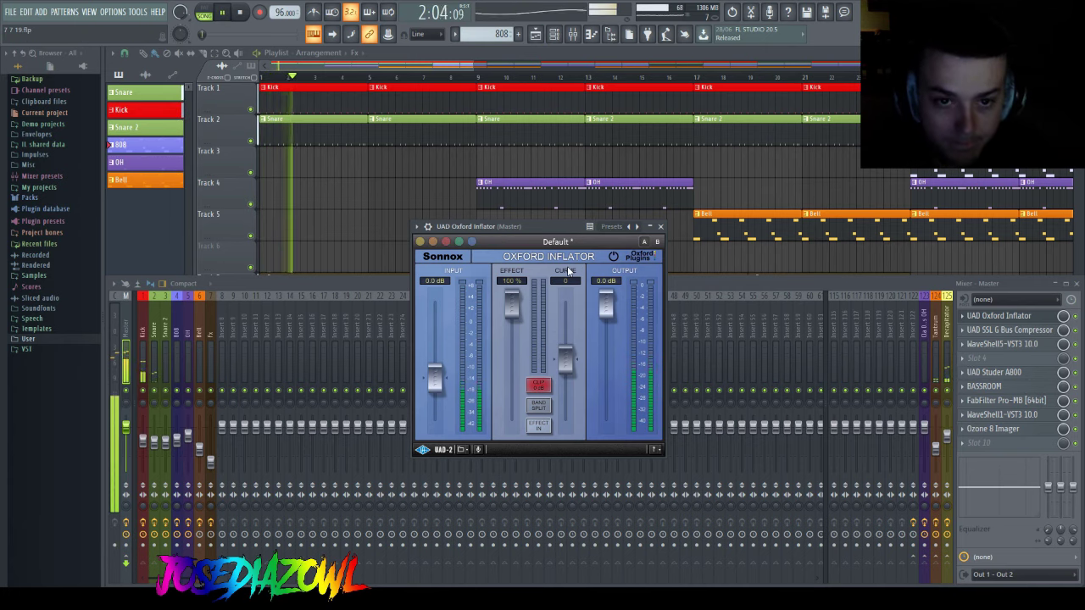
# - Stop playback, hide the mixer and restart the song from bar 17 in the playlist
pyautogui.press('F9')
pyautogui.press('space')
pyautogui.scroll(-2, 737, 169)
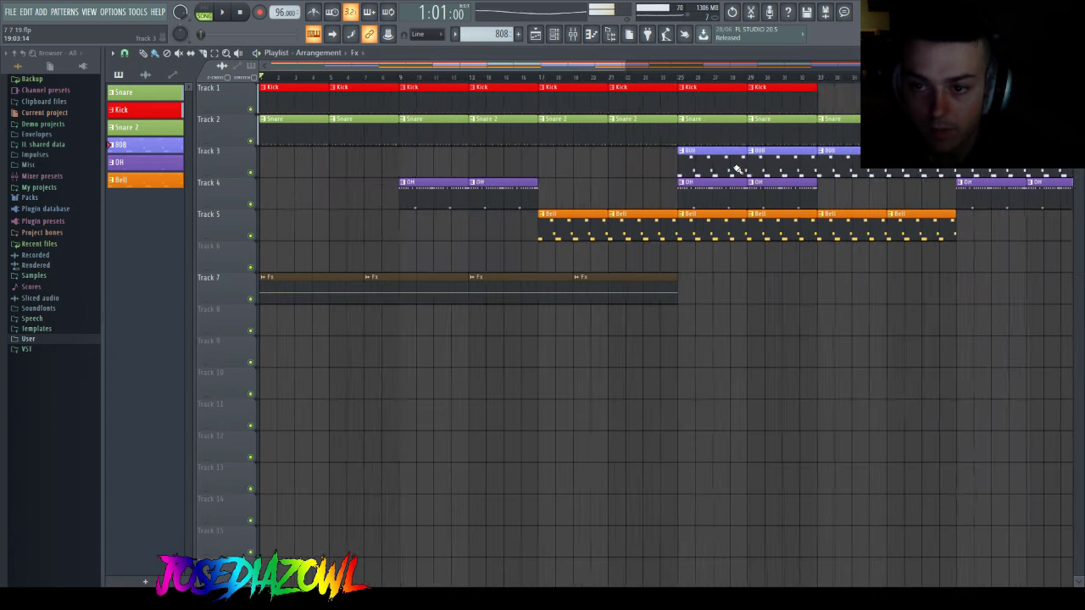
pyautogui.scroll(-2, 737, 170)
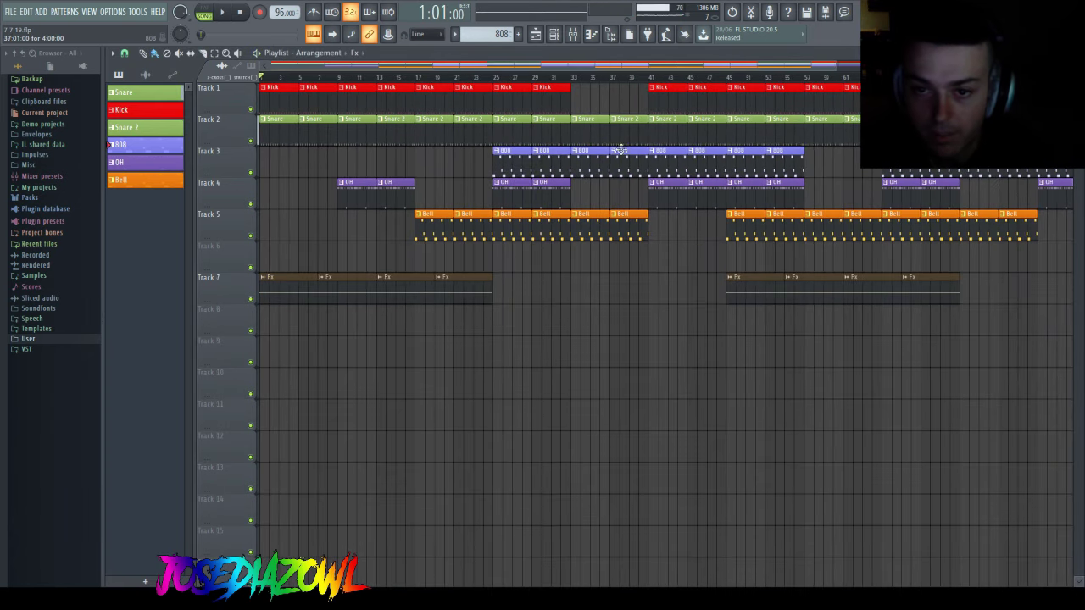
pyautogui.click(419, 78)
pyautogui.press('space')
# - Show the channel rack and mixer again and open the Oxford Inflator on the Master track
pyautogui.press('F6')
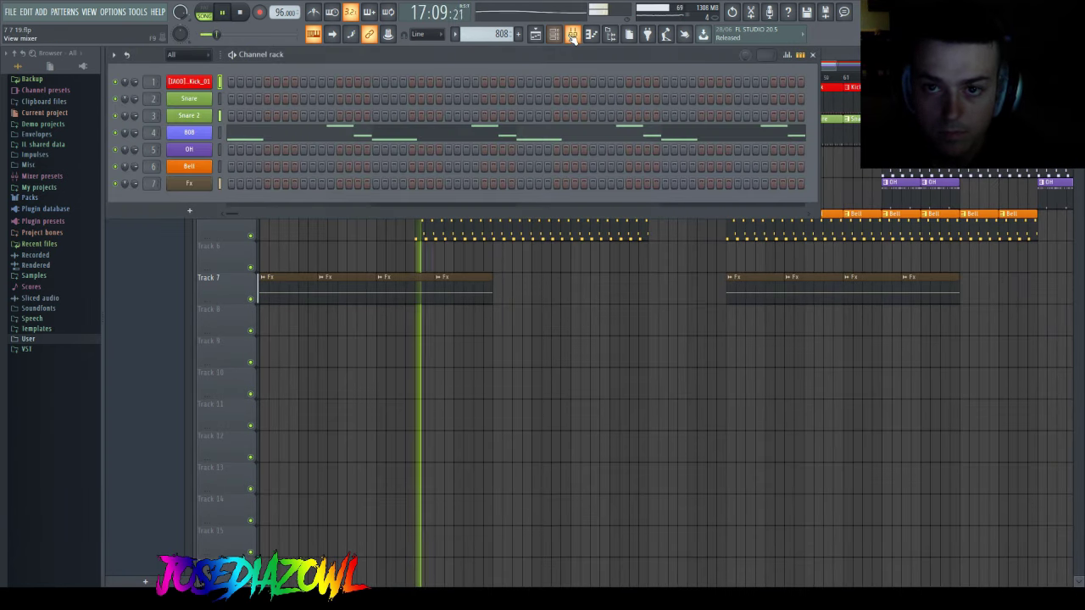
pyautogui.press('F9')
pyautogui.click(993, 315)
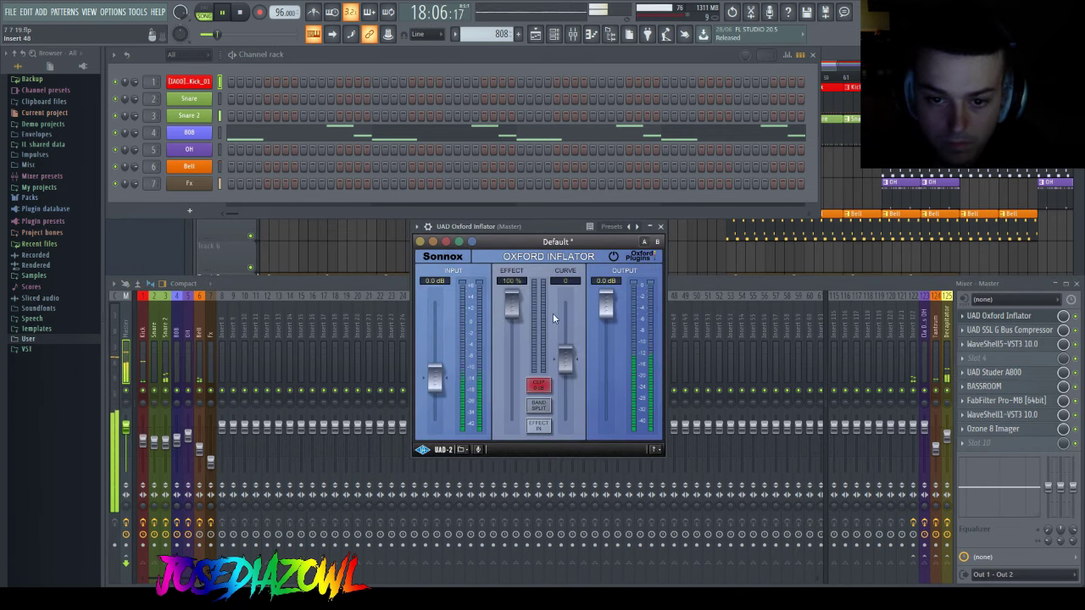
# - Compare the playing mix by toggling Effect In and the plugin's power bypass, leaving the Inflator active with Effect In on
pyautogui.click(540, 426)
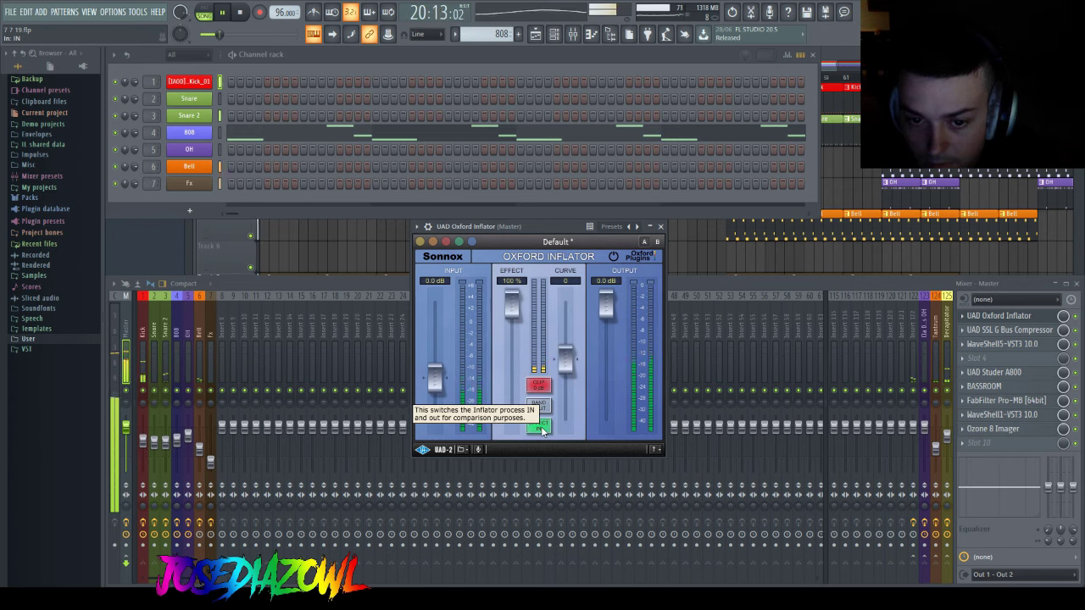
pyautogui.click(540, 427)
pyautogui.click(540, 427)
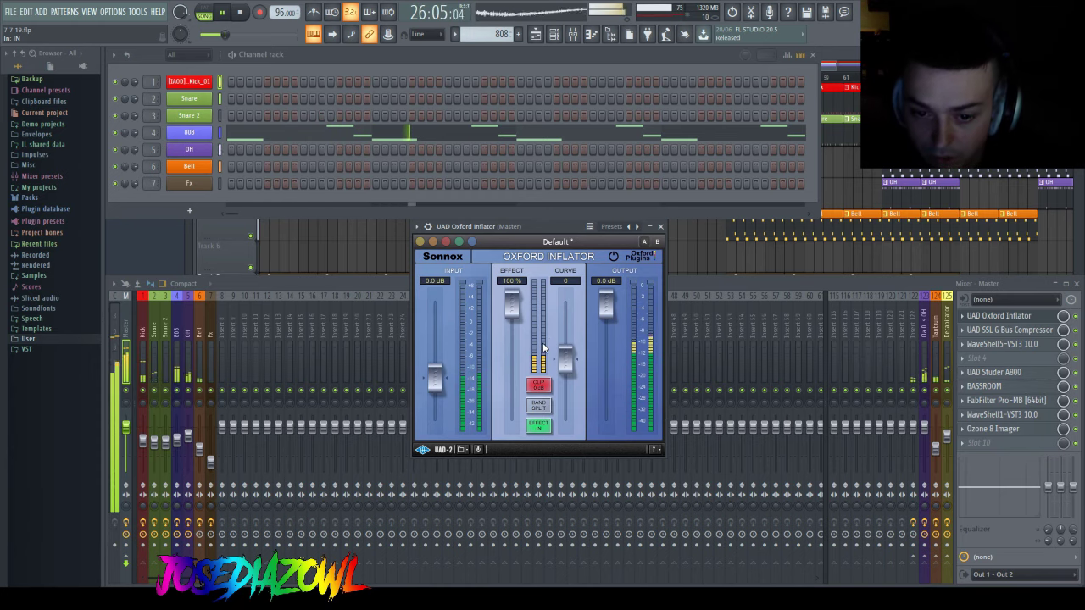
pyautogui.click(539, 425)
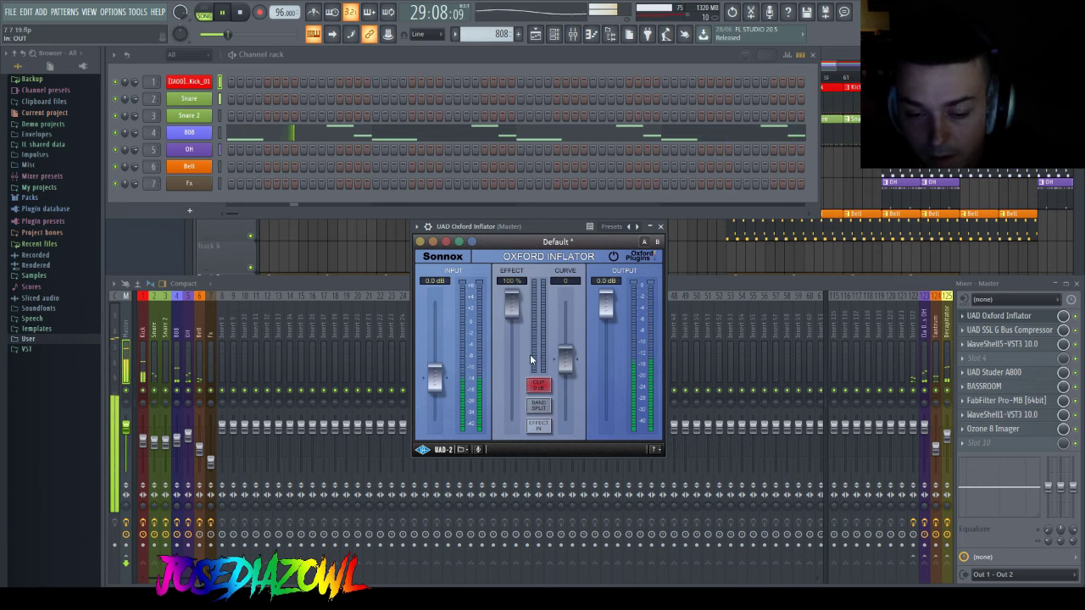
pyautogui.click(537, 425)
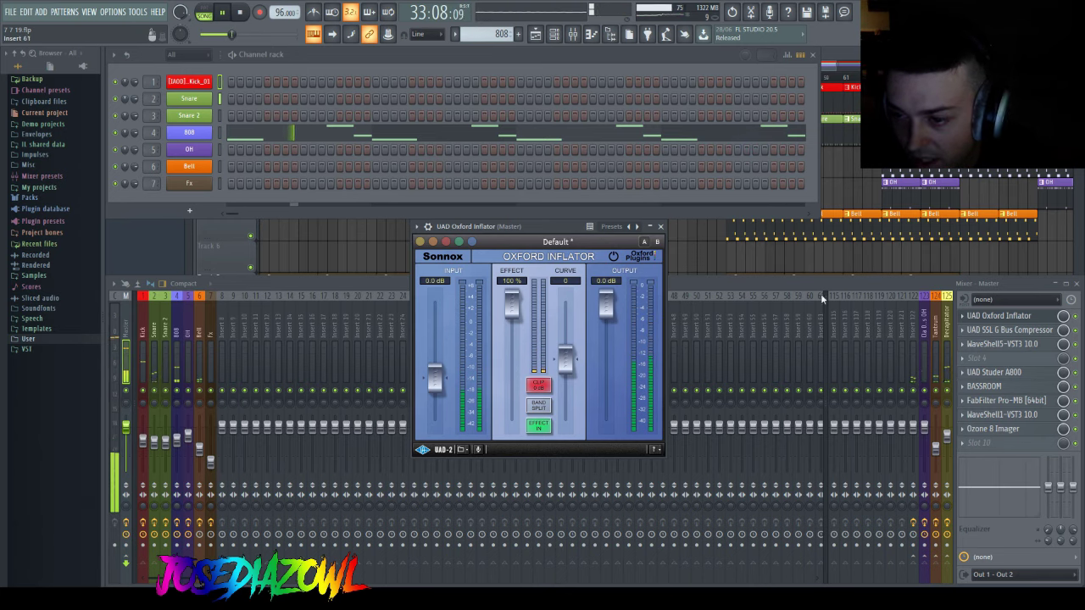
pyautogui.click(613, 257)
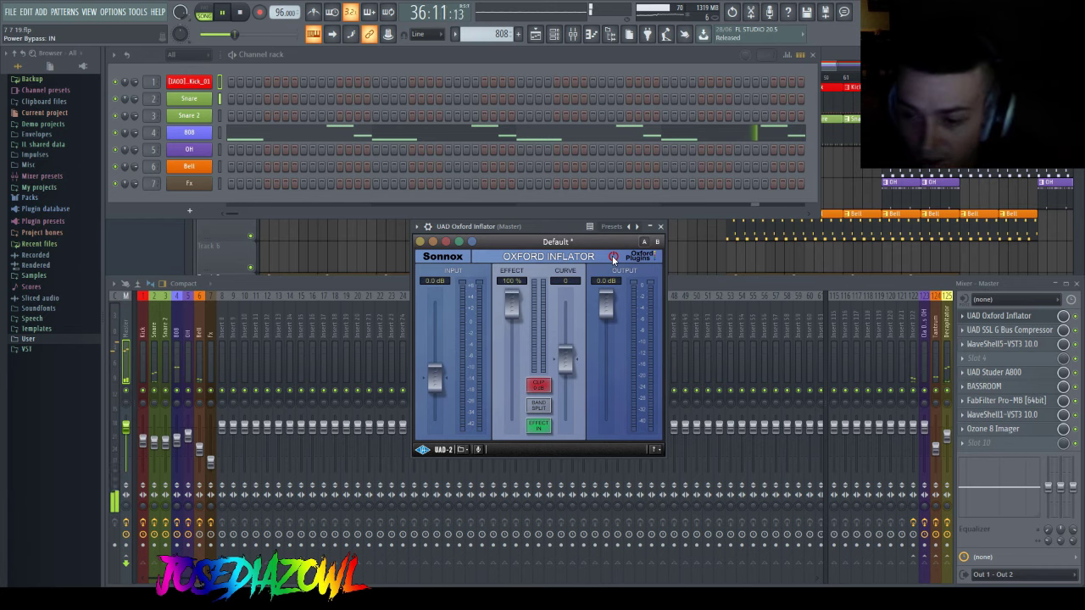
pyautogui.click(613, 258)
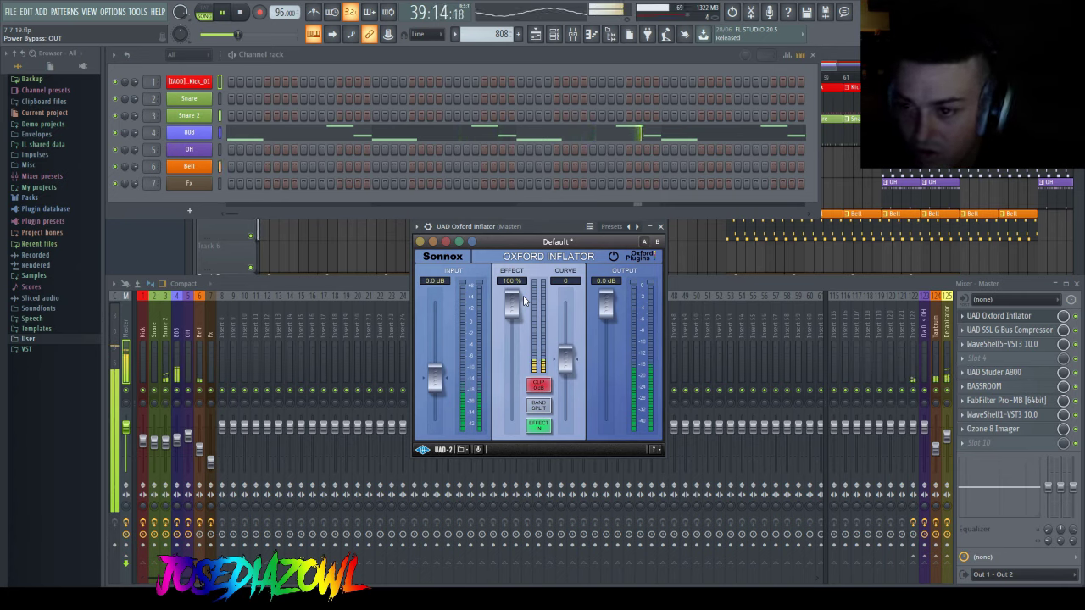
# - Audition the Effect fader at 0 % and back at 100 %, and compare the mix with Effect In off and on
pyautogui.moveTo(523, 294); pyautogui.dragTo(510, 421)
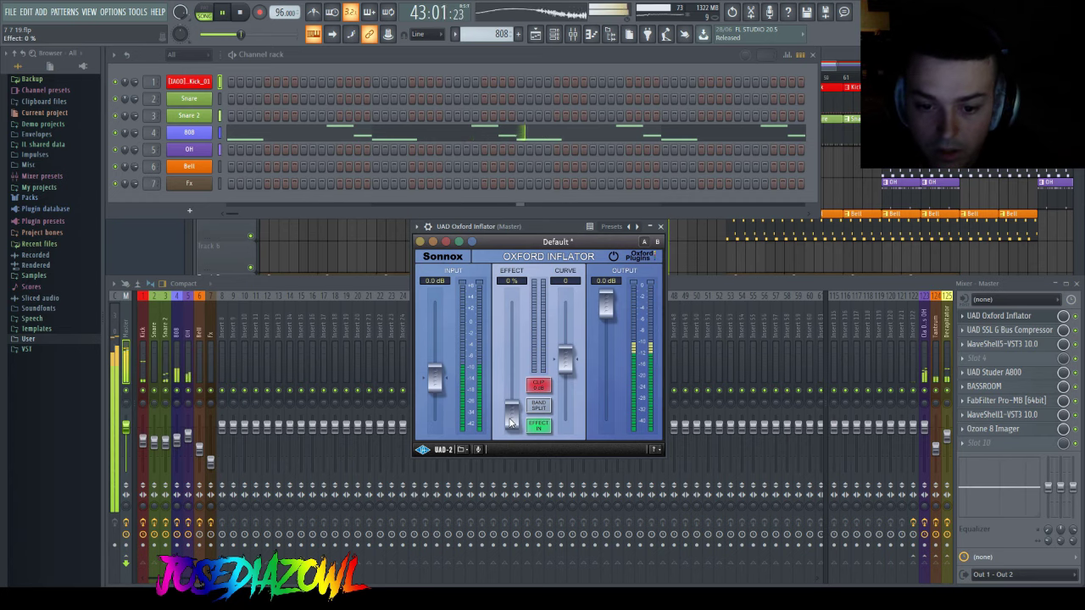
pyautogui.click(534, 427)
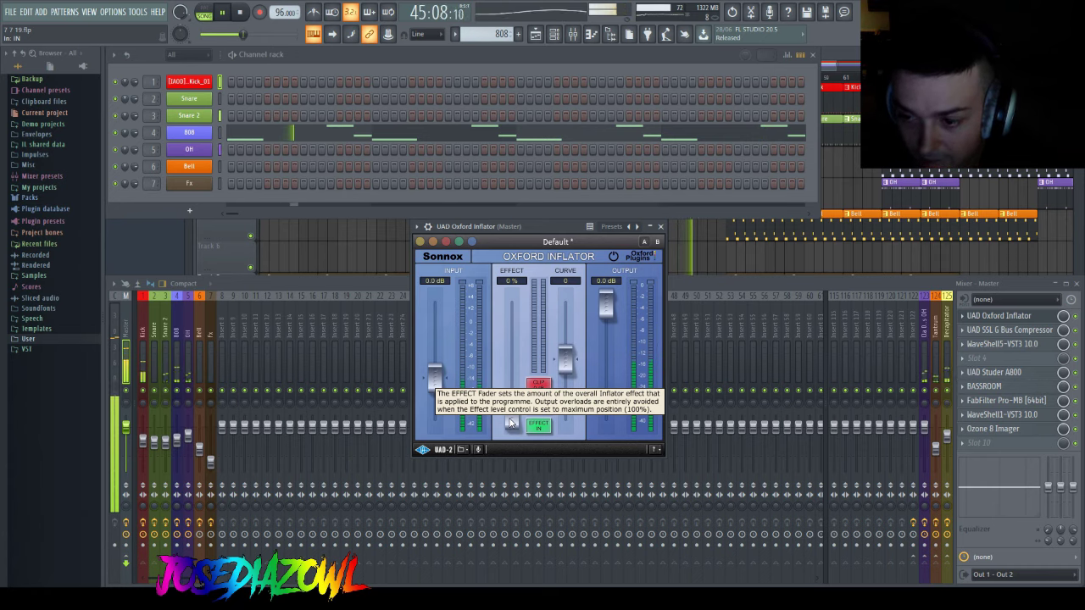
pyautogui.moveTo(512, 424); pyautogui.dragTo(484, 292)
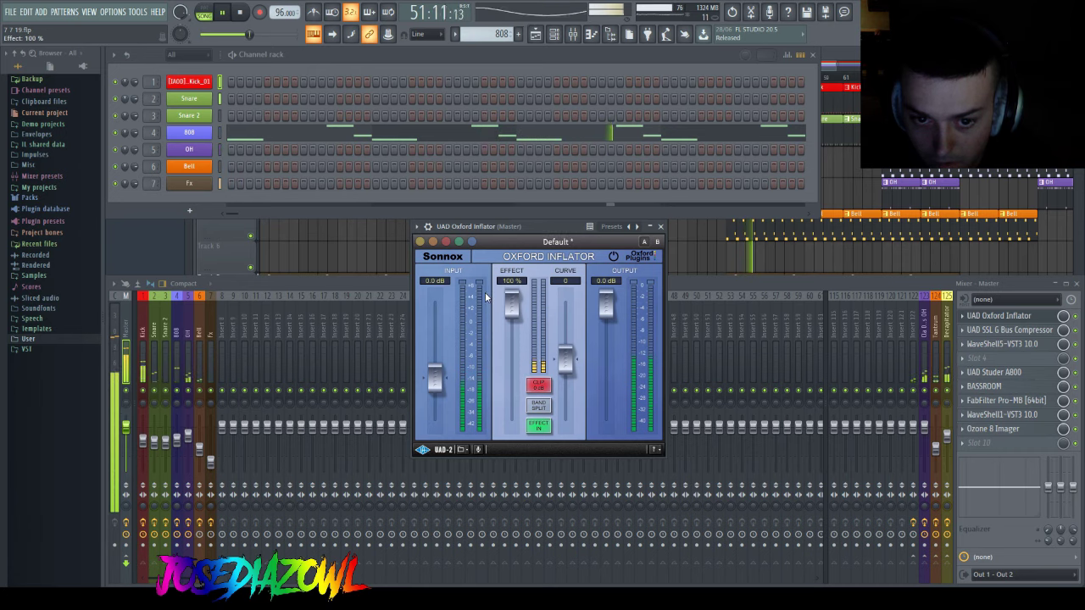
pyautogui.click(539, 425)
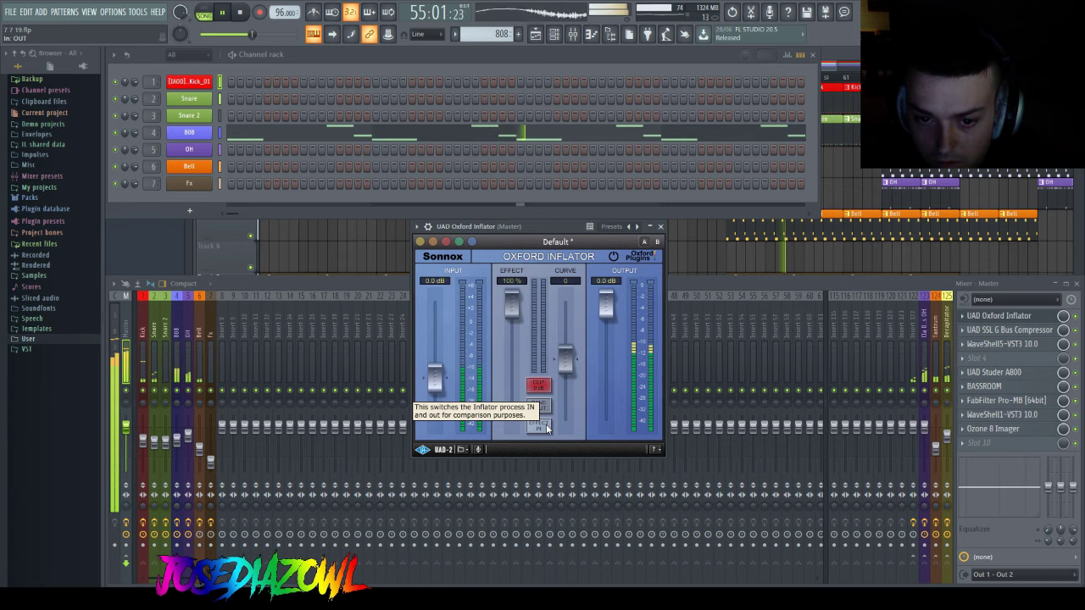
pyautogui.click(546, 427)
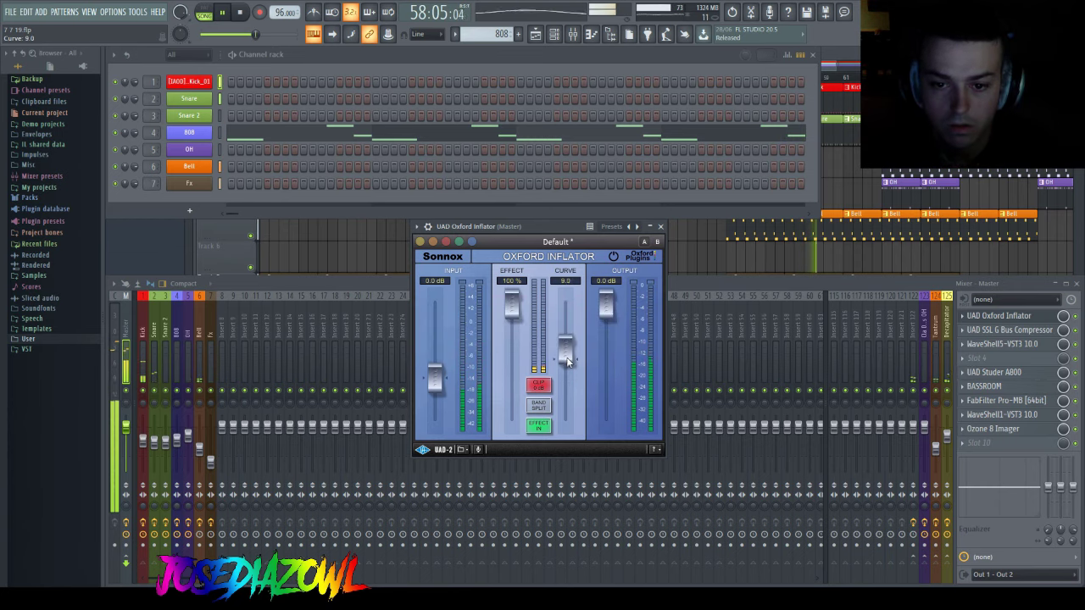
# - Audition the Curve fader at 50 with the effect in and out, and return the Curve to 0
pyautogui.moveTo(569, 368); pyautogui.dragTo(557, 302)
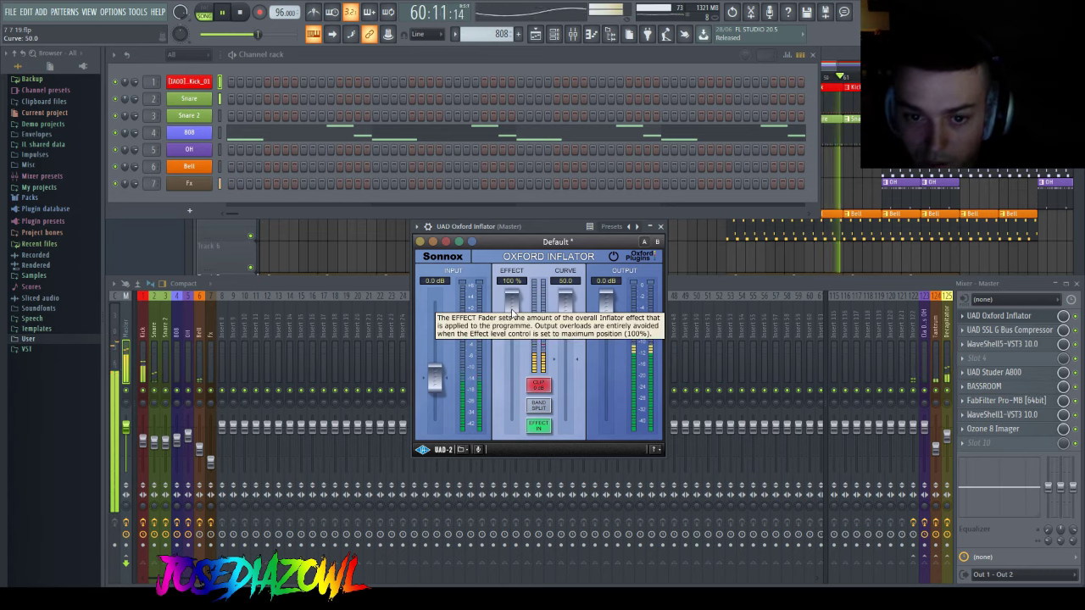
pyautogui.click(538, 426)
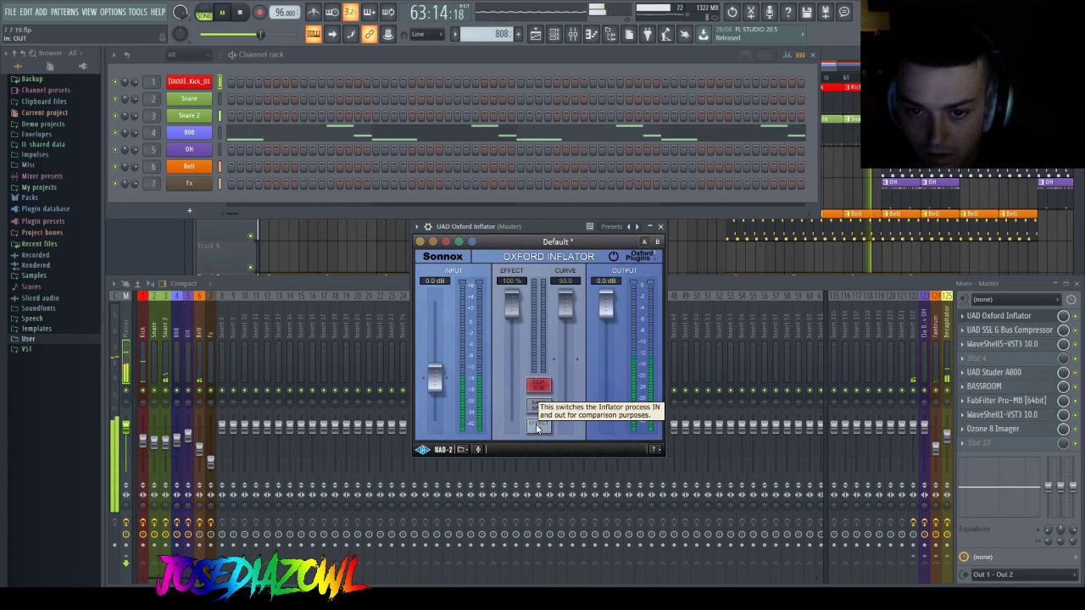
pyautogui.click(537, 426)
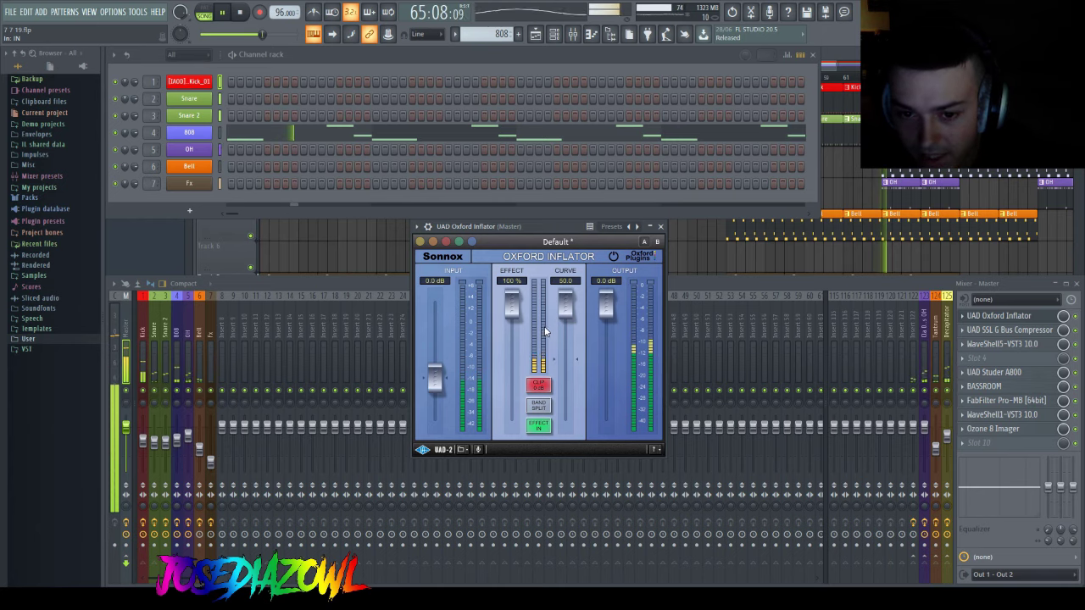
pyautogui.moveTo(572, 314); pyautogui.dragTo(566, 362)
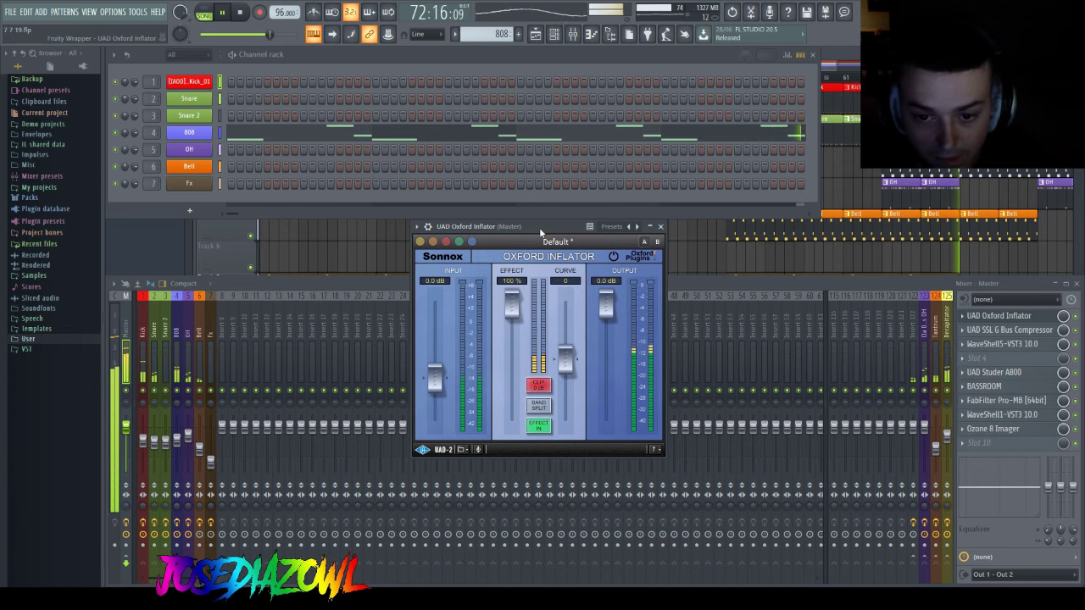
# - Compare the mix with the effect out and in at 100 % Effect and 0 Curve, and stop playback
pyautogui.click(536, 425)
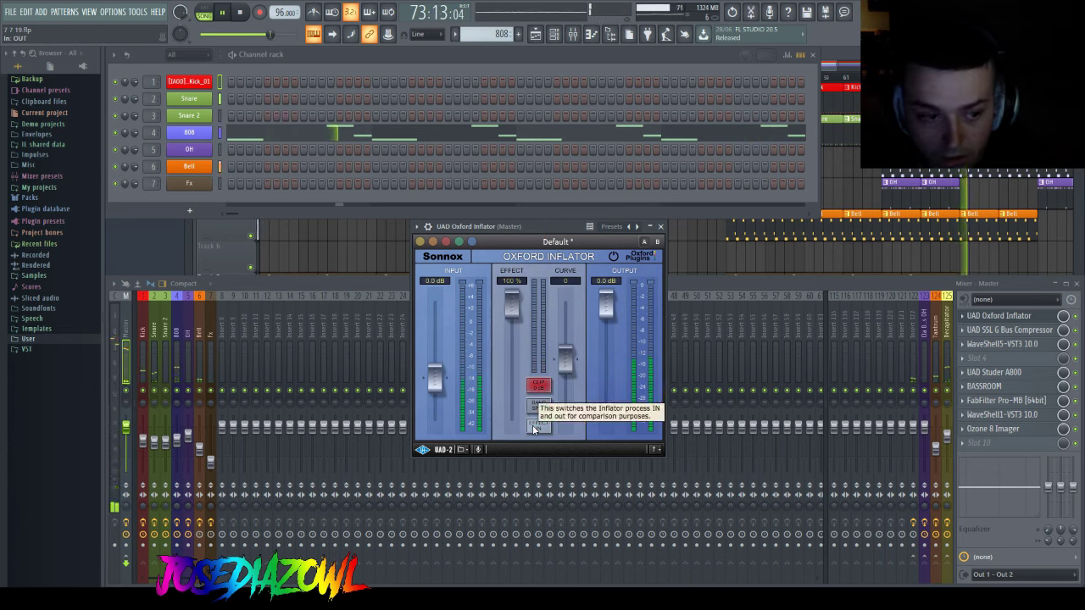
pyautogui.click(536, 425)
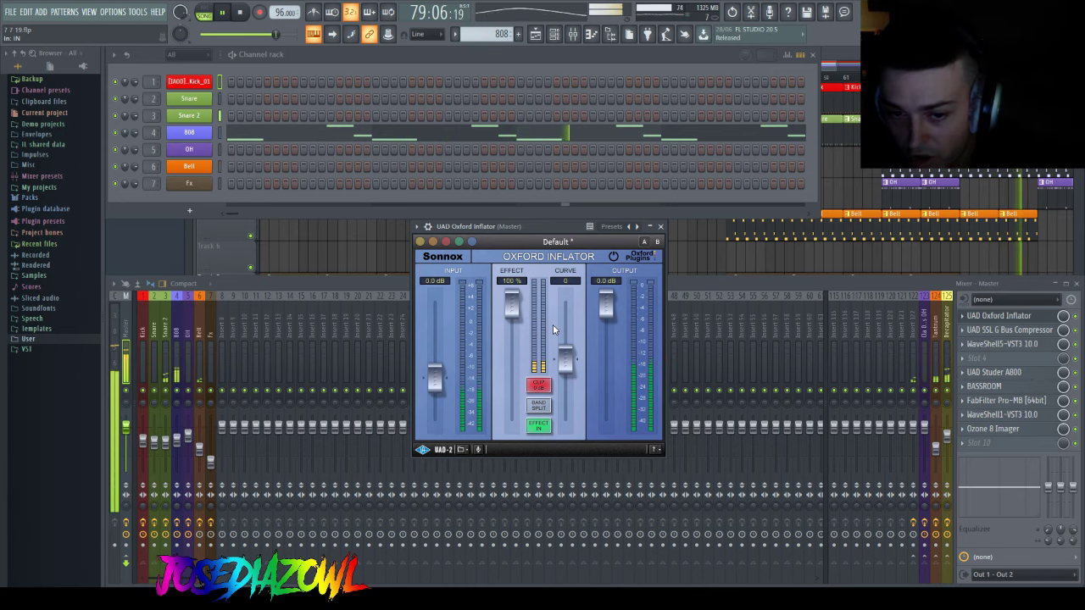
pyautogui.moveTo(511, 303)
pyautogui.mouseDown()
pyautogui.moveTo(510, 407)
pyautogui.moveTo(509, 291)
pyautogui.moveTo(516, 424)
pyautogui.moveTo(514, 297)
pyautogui.mouseUp()
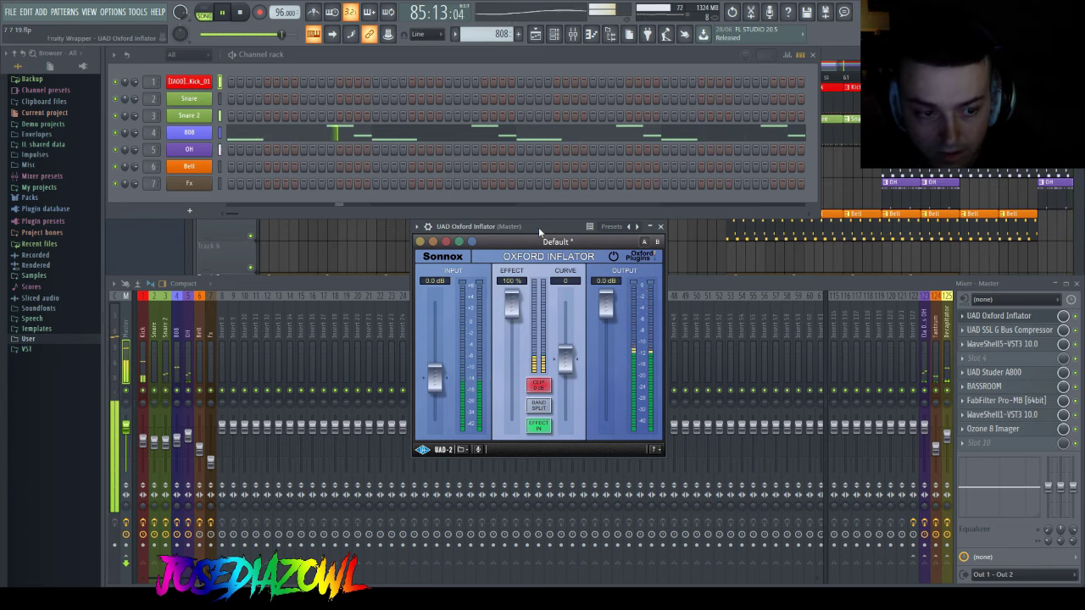
pyautogui.click(545, 428)
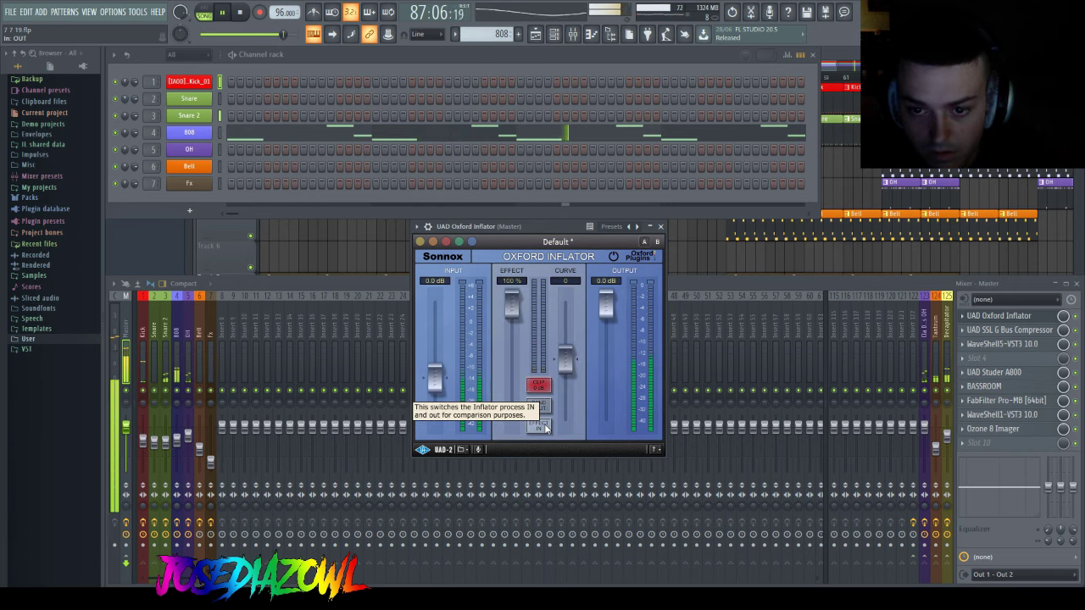
pyautogui.click(545, 428)
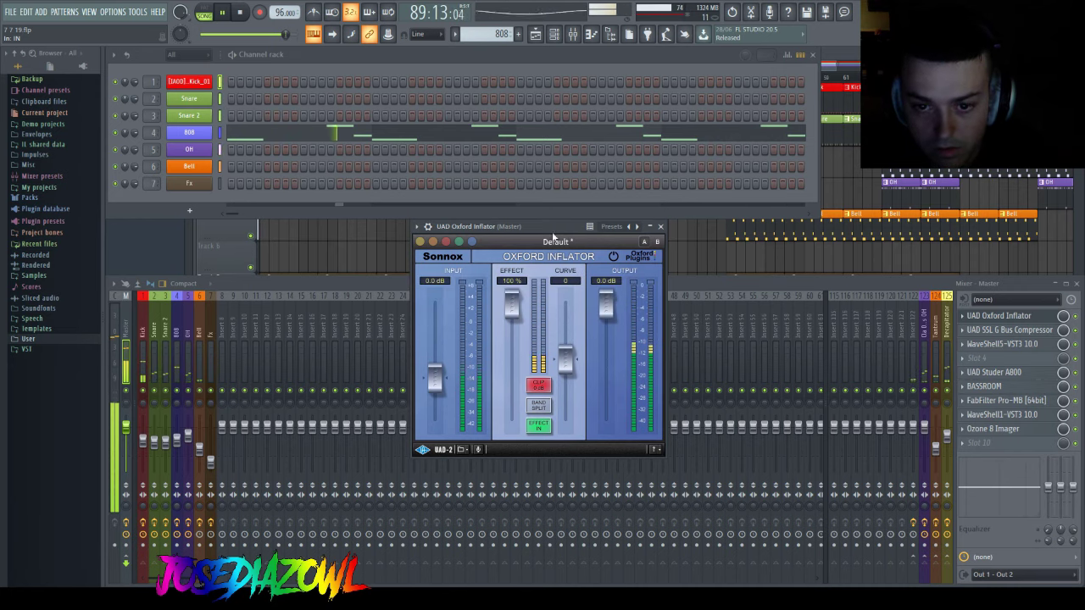
pyautogui.press('space')
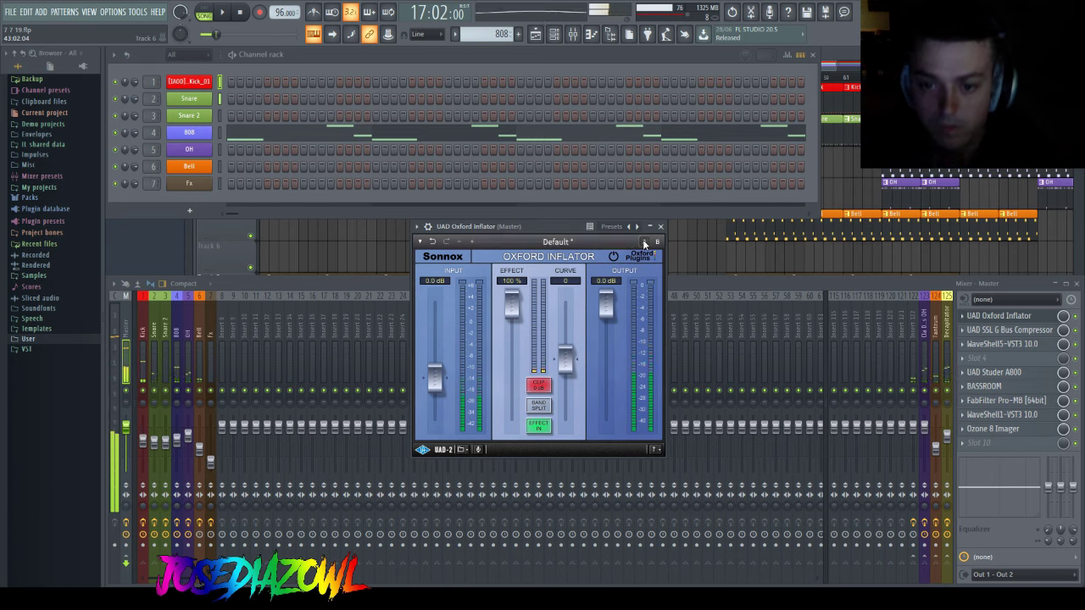